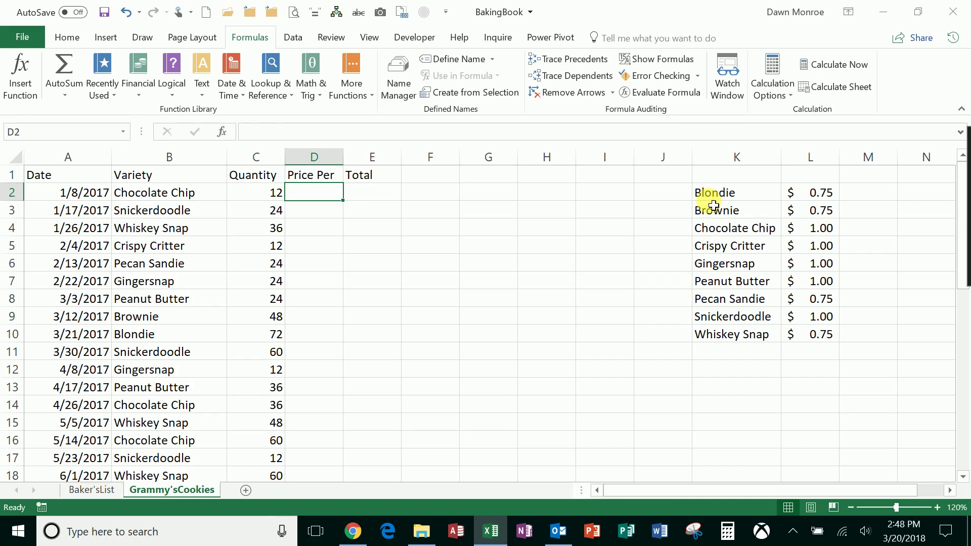
# - Name the cookie price list range K2:L10 CookieList
pyautogui.moveTo(708, 192); pyautogui.dragTo(827, 340)
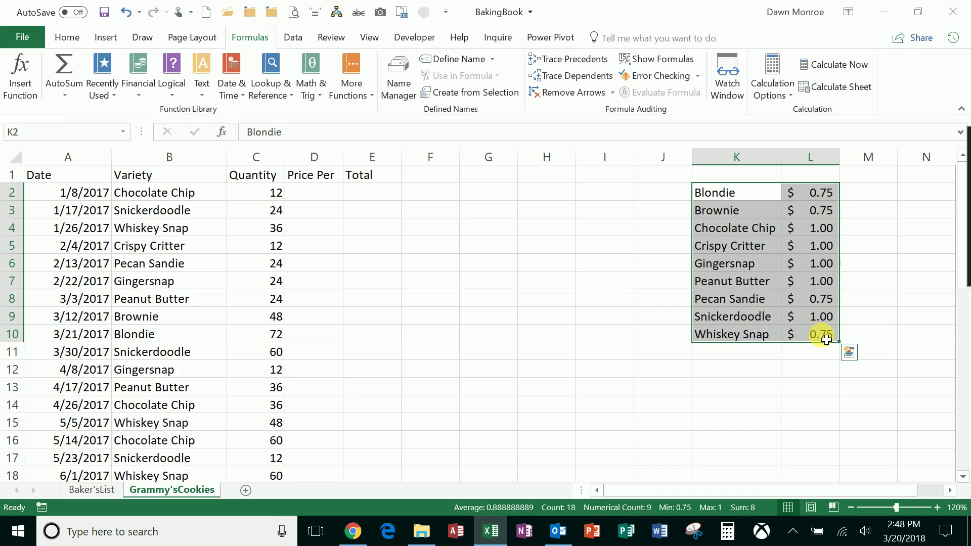
pyautogui.click(34, 134)
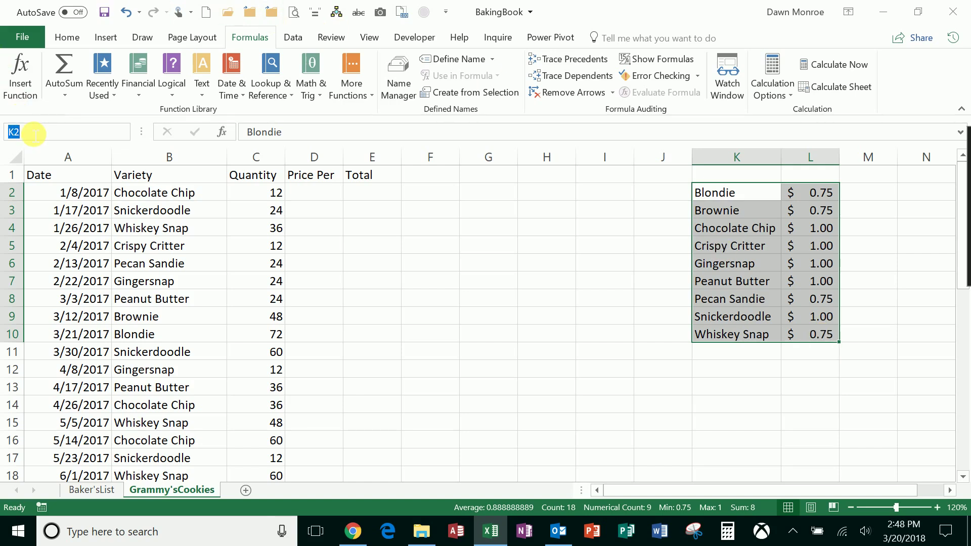
pyautogui.write('CookieList')
pyautogui.press('Return')
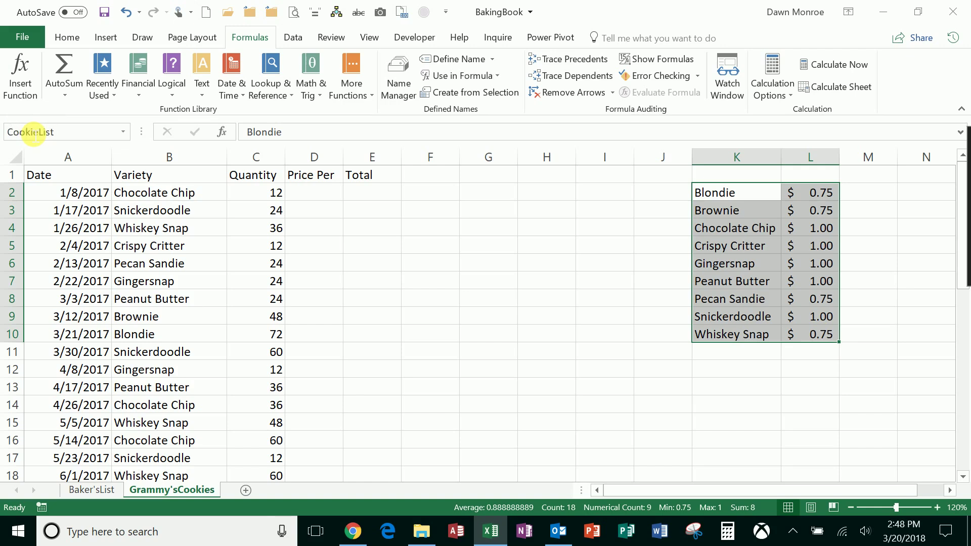
pyautogui.click(557, 314)
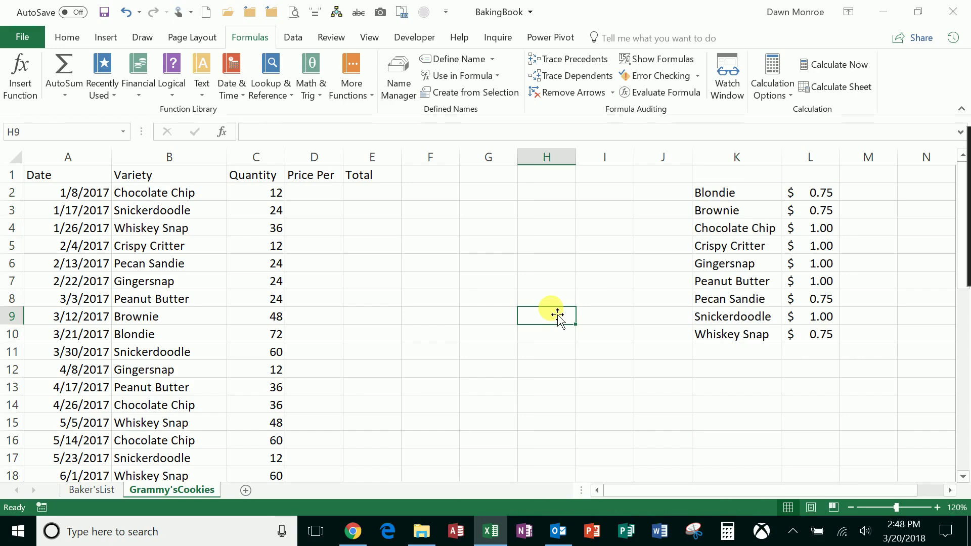
# - Search for the VLOOKUP function and insert it into the first Price Per cell, D2
pyautogui.click(325, 200)
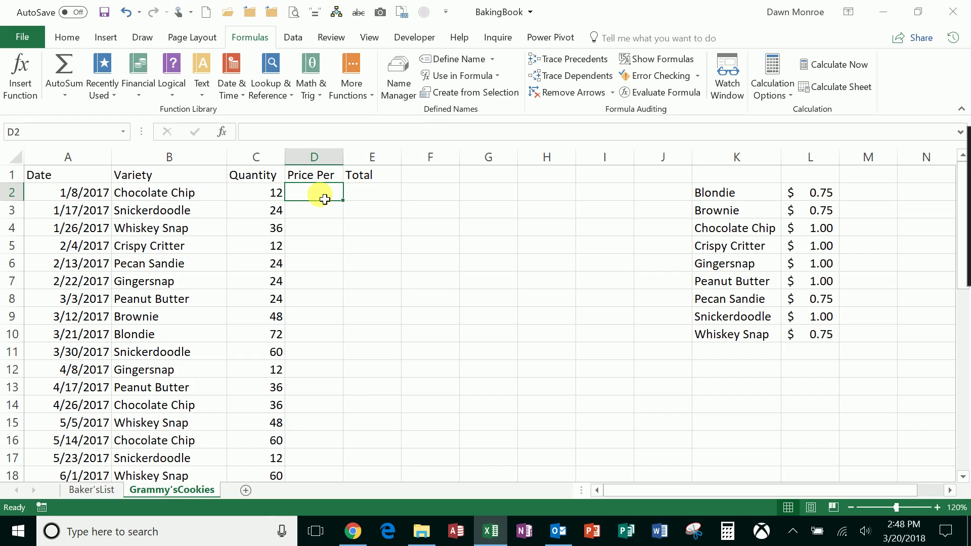
pyautogui.click(30, 73)
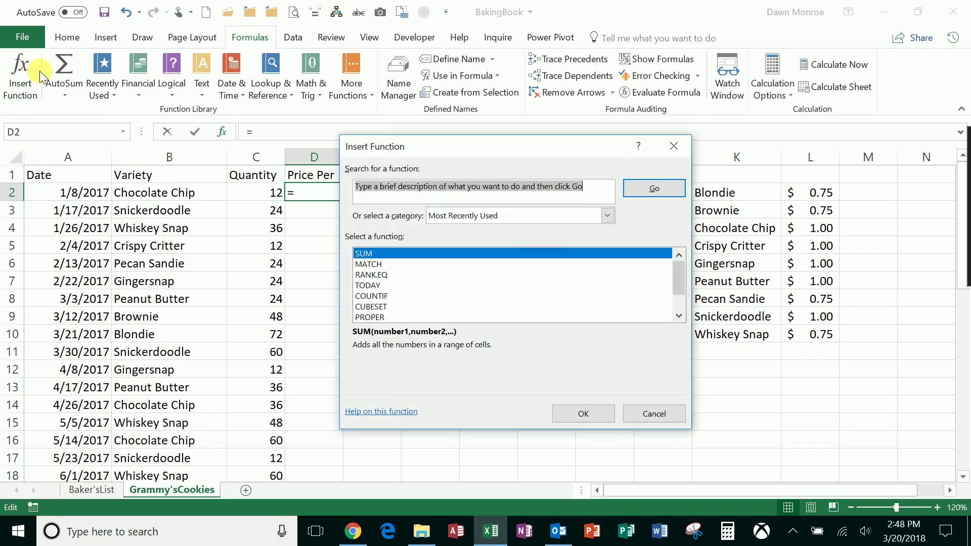
pyautogui.write('vlo')
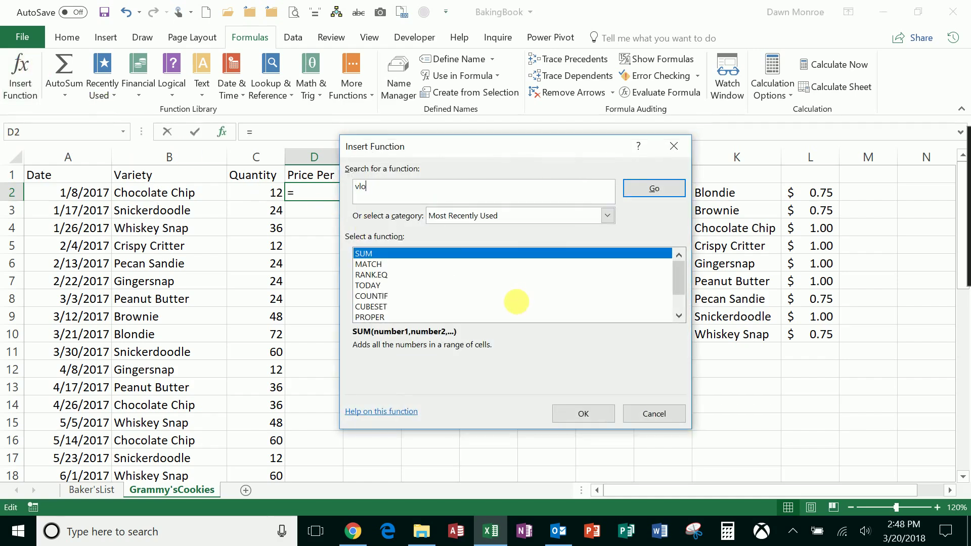
pyautogui.write('okup')
pyautogui.press('Return')
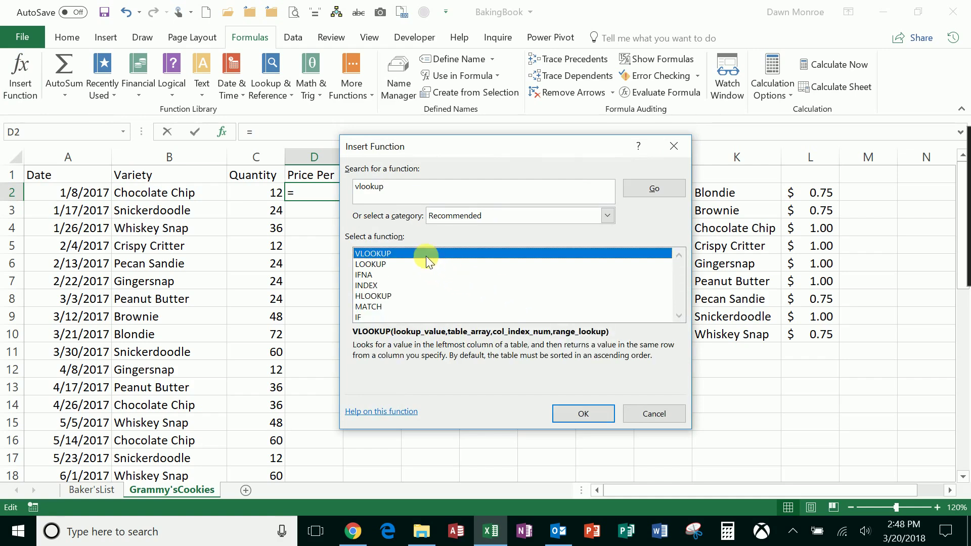
pyautogui.moveTo(495, 147); pyautogui.dragTo(550, 143)
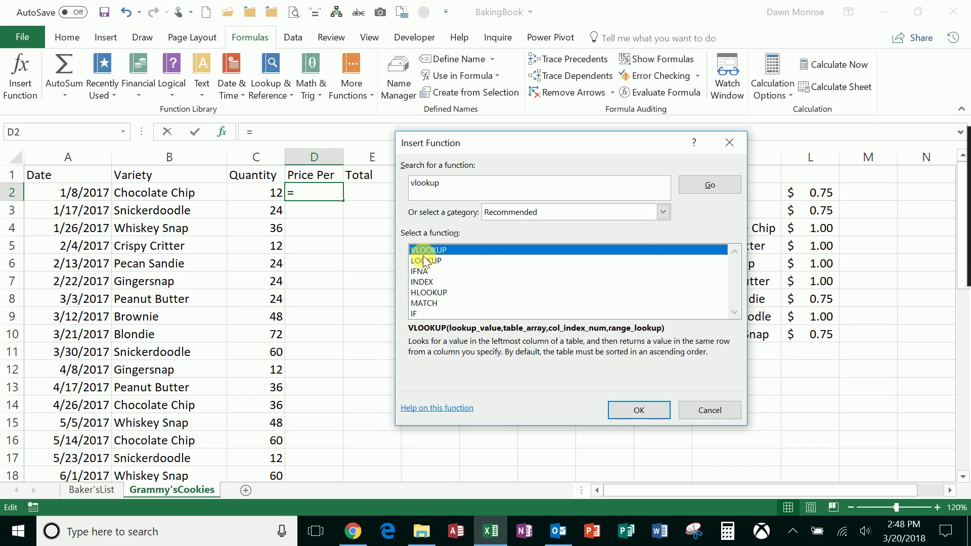
pyautogui.click(638, 410)
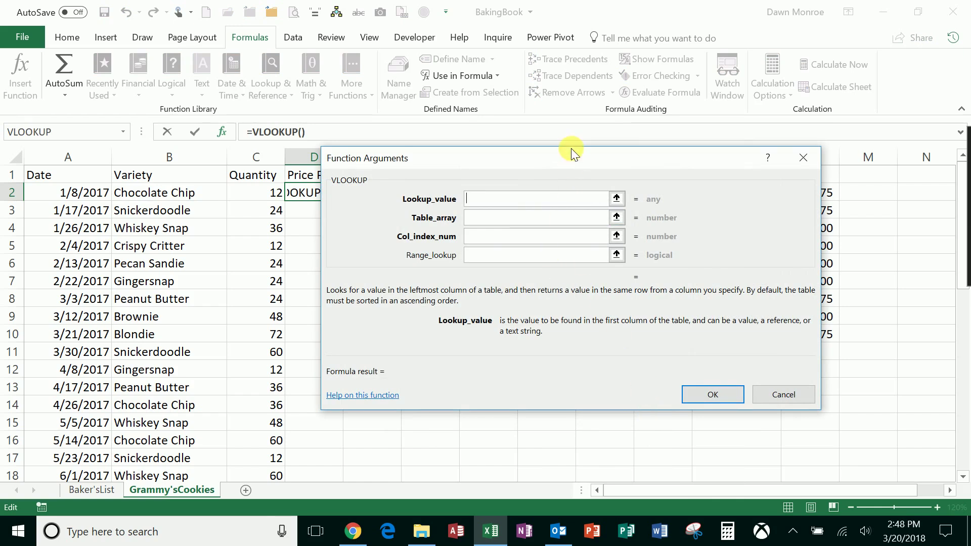
# - Set the VLOOKUP lookup value to B2 and the table array to the named range CookieList
pyautogui.moveTo(572, 148); pyautogui.dragTo(656, 196)
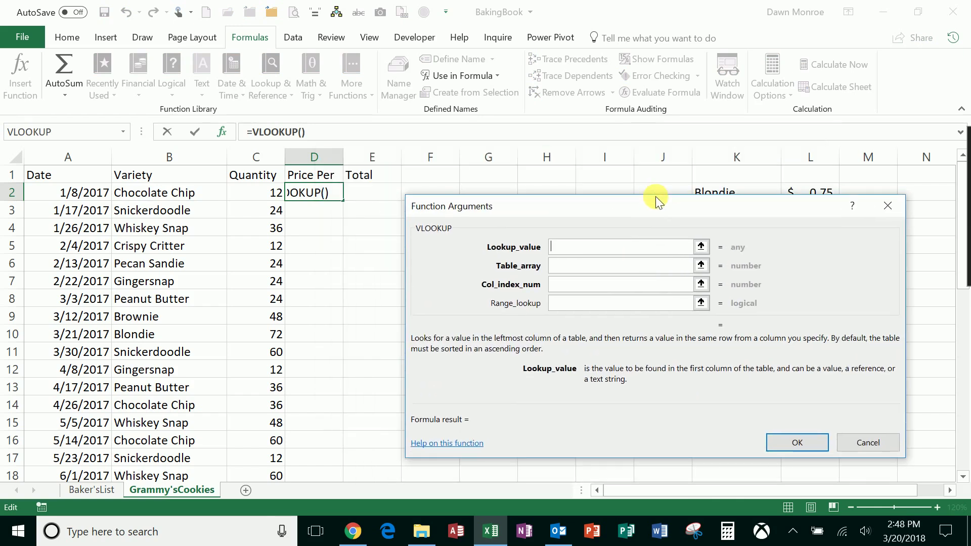
pyautogui.click(156, 199)
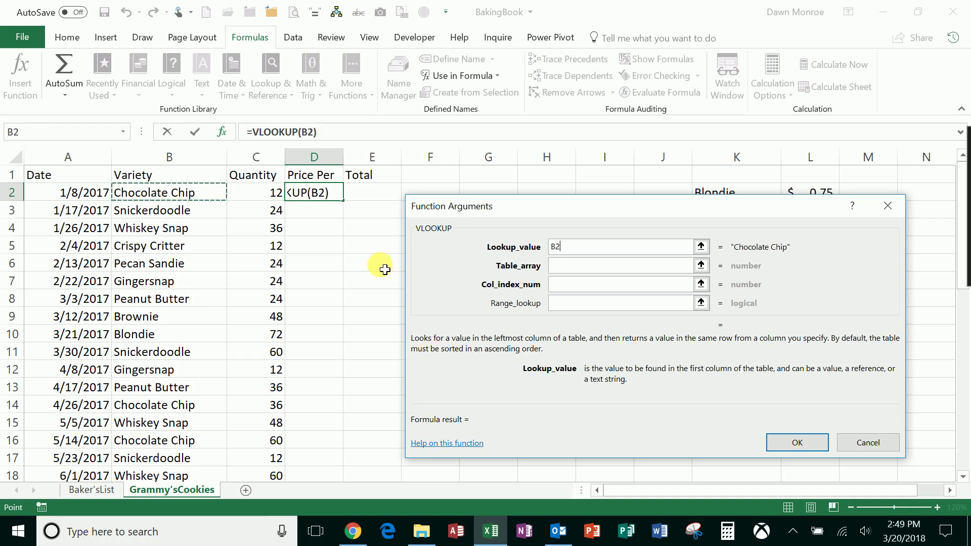
pyautogui.click(559, 264)
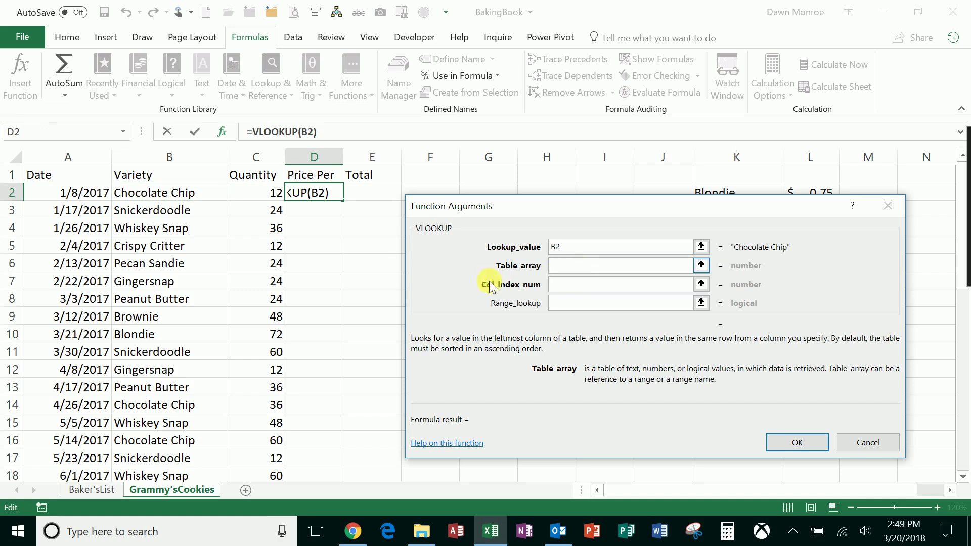
pyautogui.moveTo(642, 217); pyautogui.dragTo(310, 242)
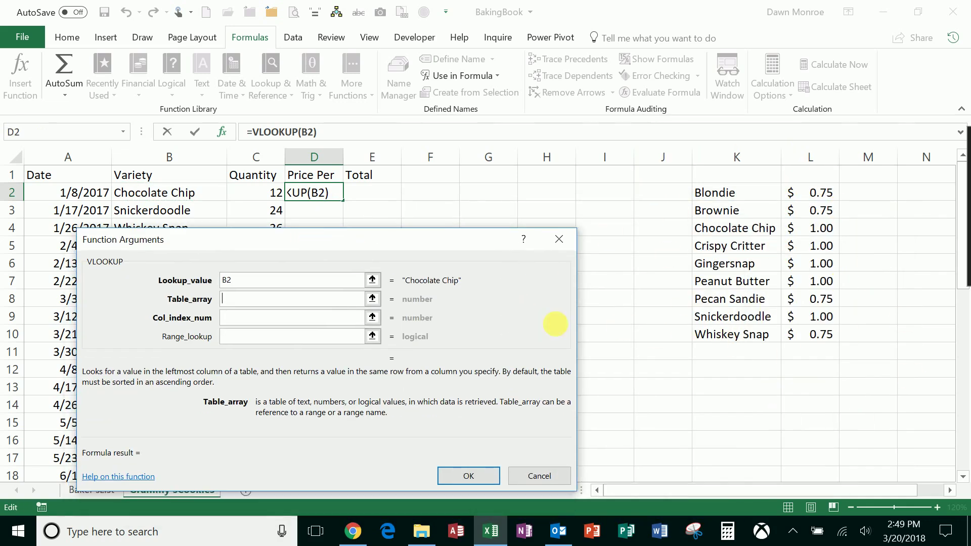
pyautogui.moveTo(389, 244); pyautogui.dragTo(539, 229)
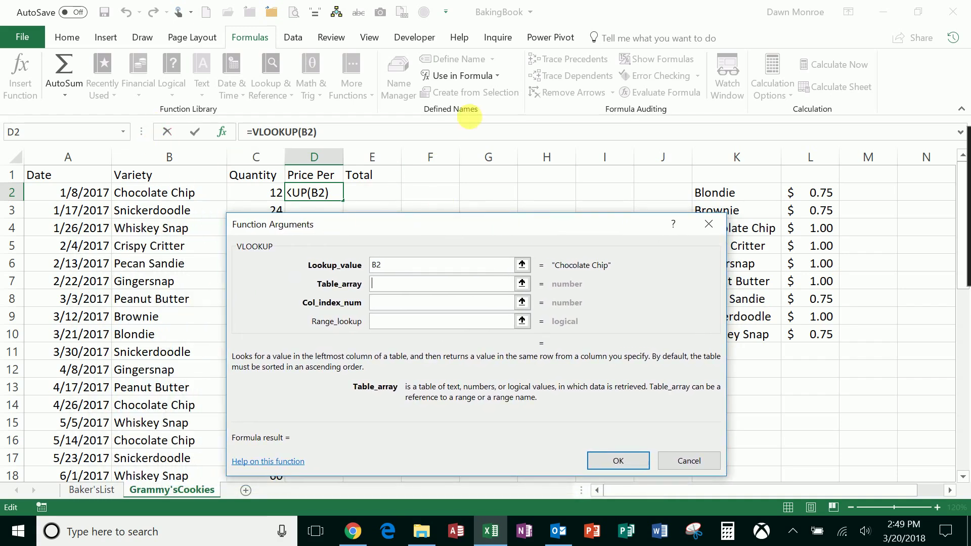
pyautogui.click(500, 77)
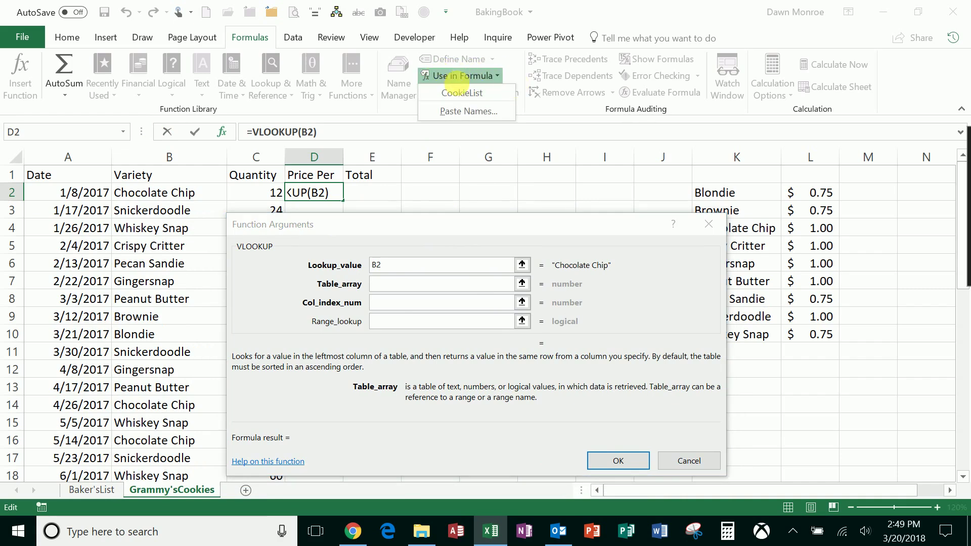
pyautogui.click(486, 93)
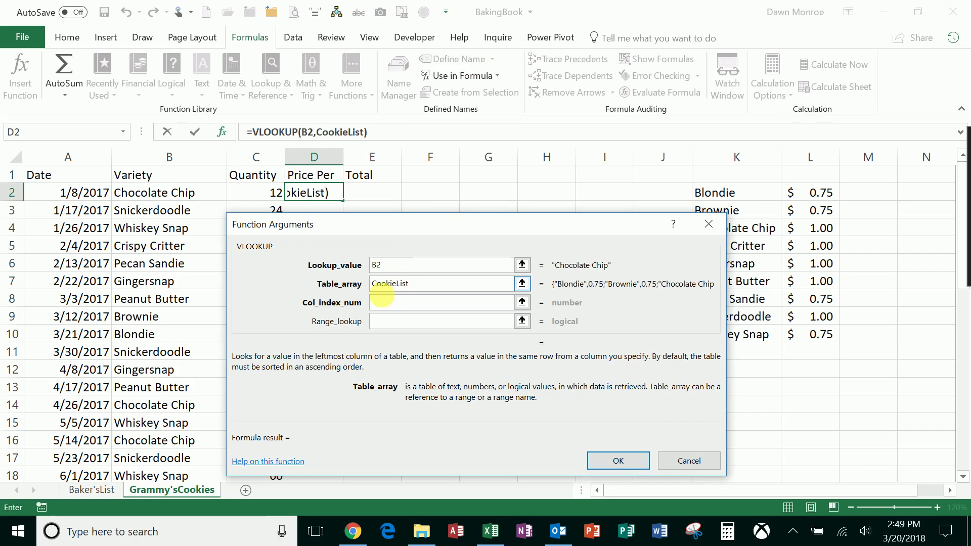
# - Complete the VLOOKUP with column index 2 and range lookup FALSE, and fill the formula down the Price Per column
pyautogui.click(388, 305)
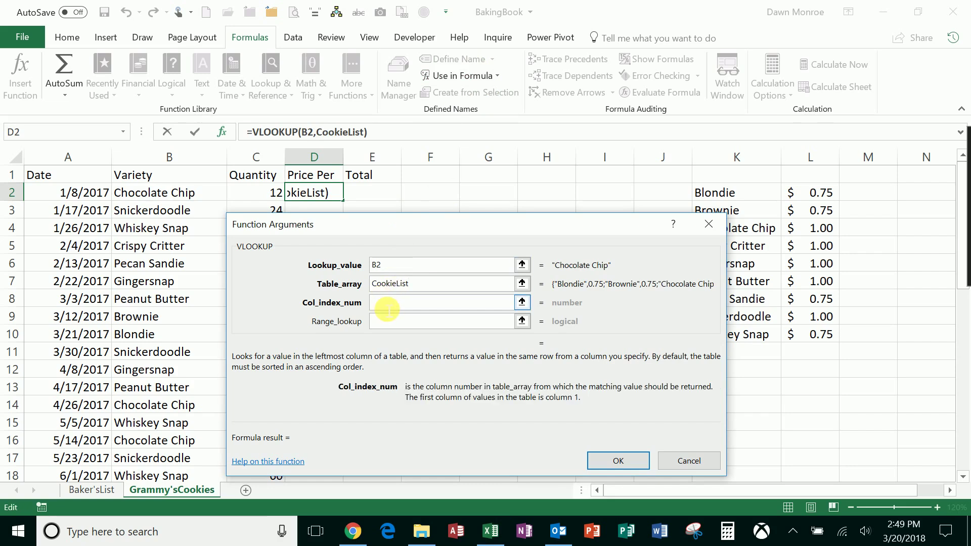
pyautogui.moveTo(515, 229); pyautogui.dragTo(456, 229)
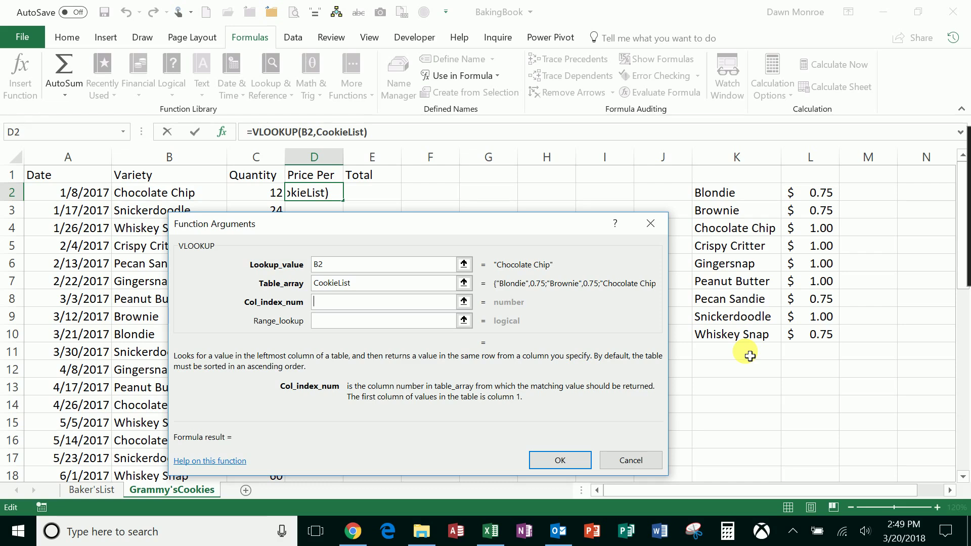
pyautogui.write('2')
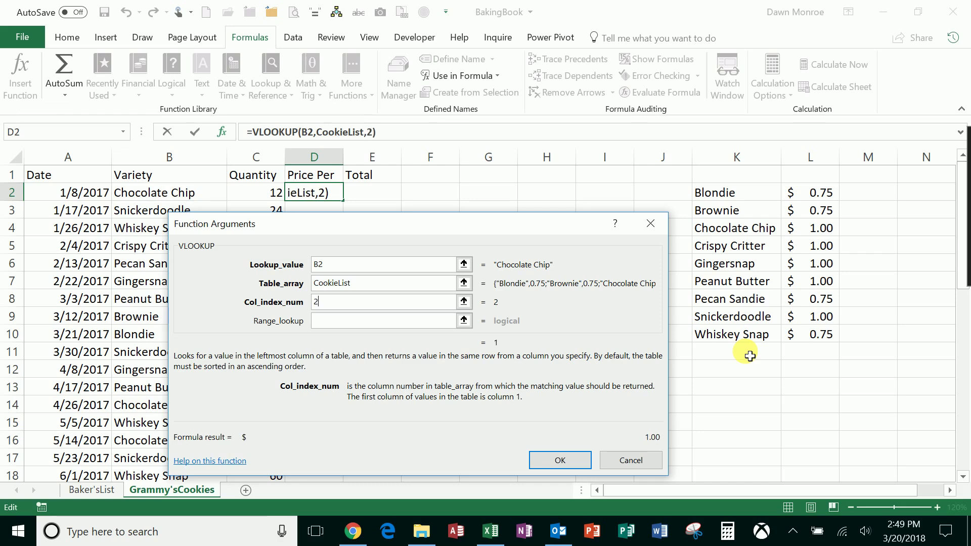
pyautogui.click(331, 326)
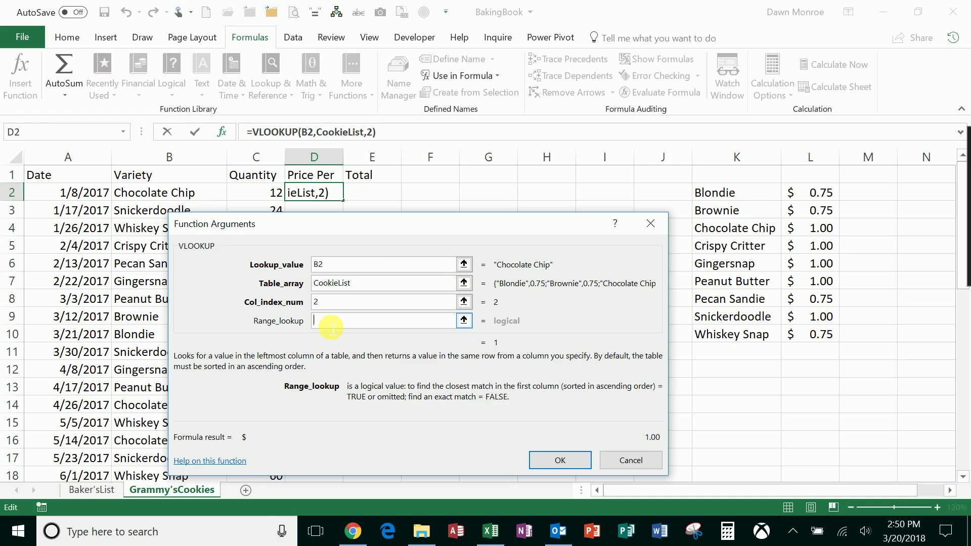
pyautogui.write('FALSE')
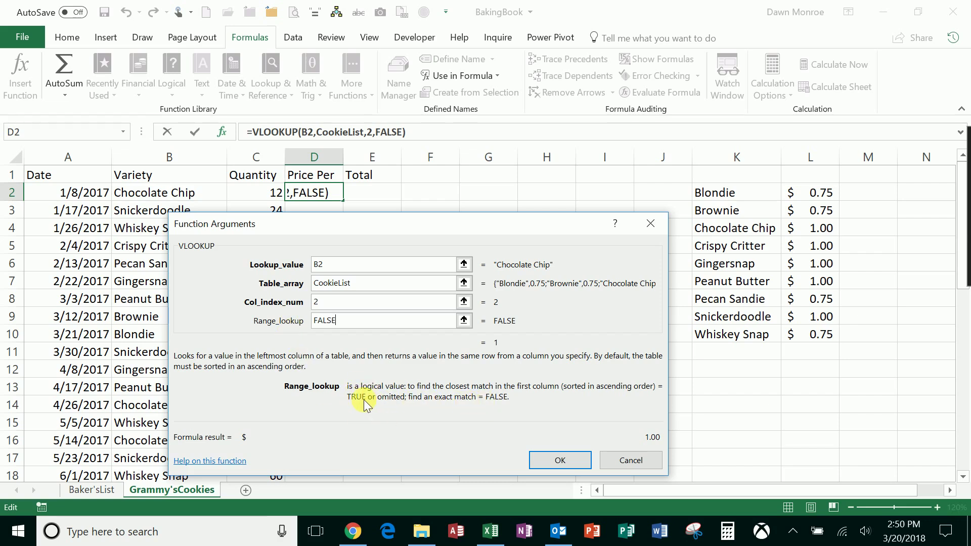
pyautogui.click(539, 458)
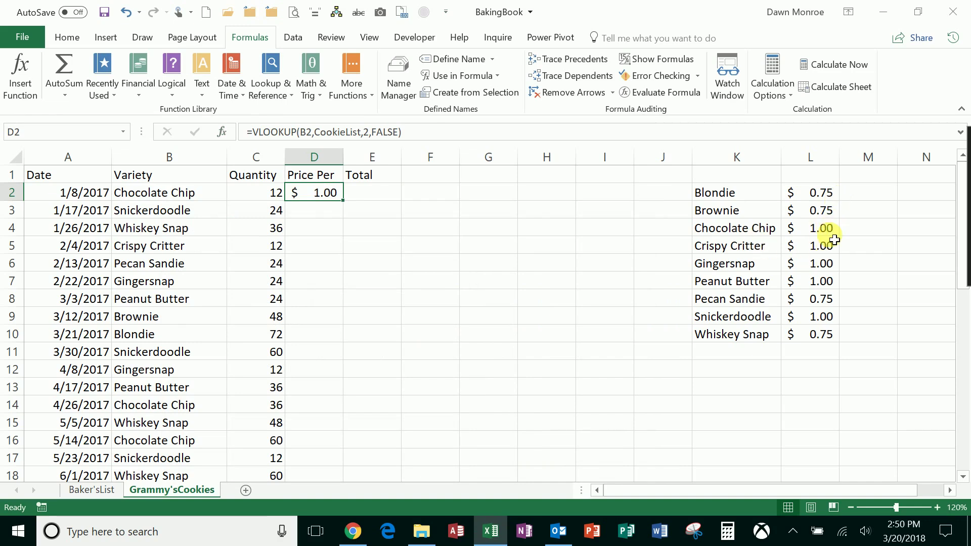
pyautogui.doubleClick(348, 207)
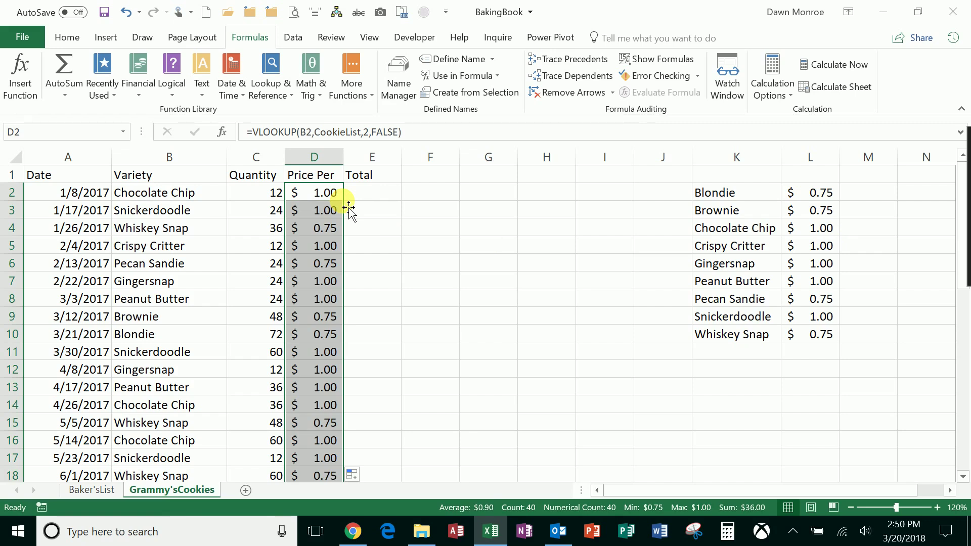
pyautogui.click(333, 216)
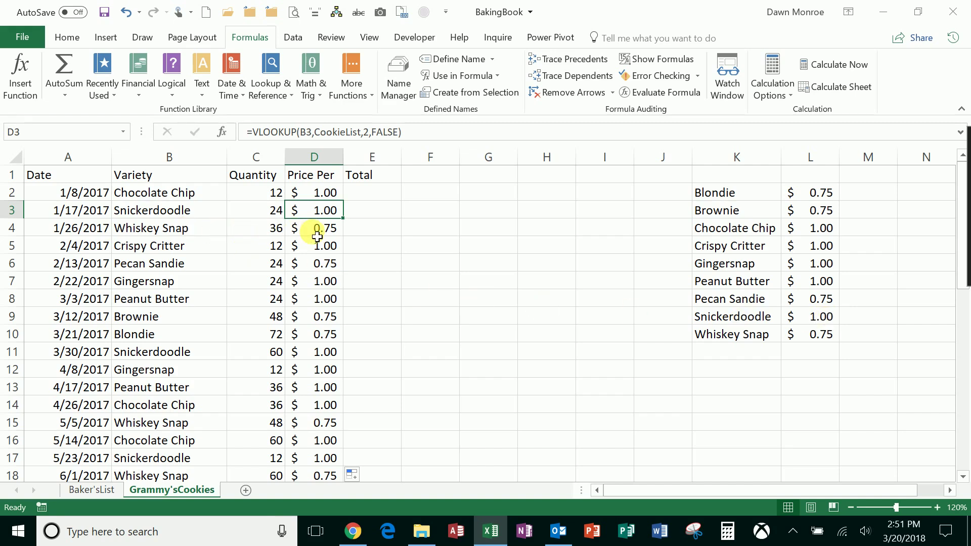
# - Change the price list so Chocolate Chip costs 1.10 and Blondie costs .85
pyautogui.click(832, 236)
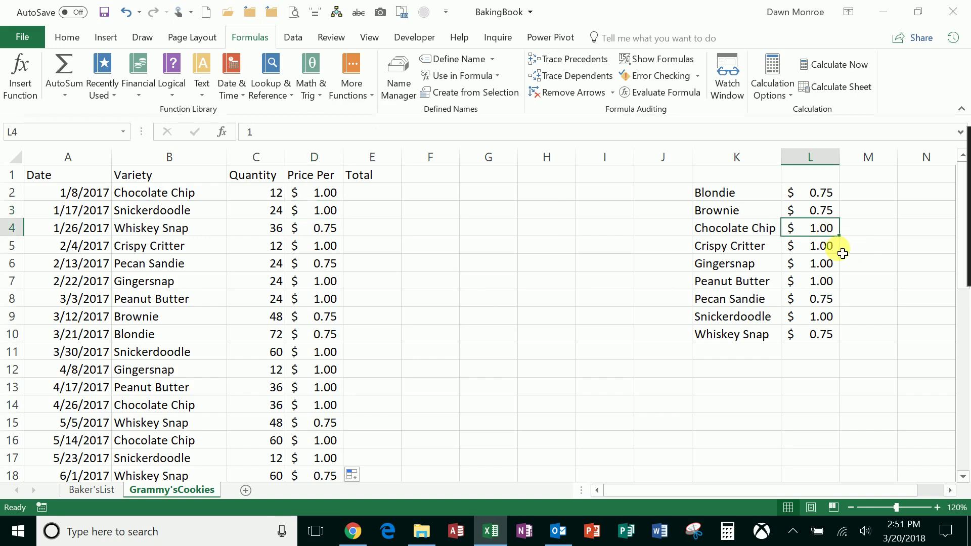
pyautogui.write('1.10')
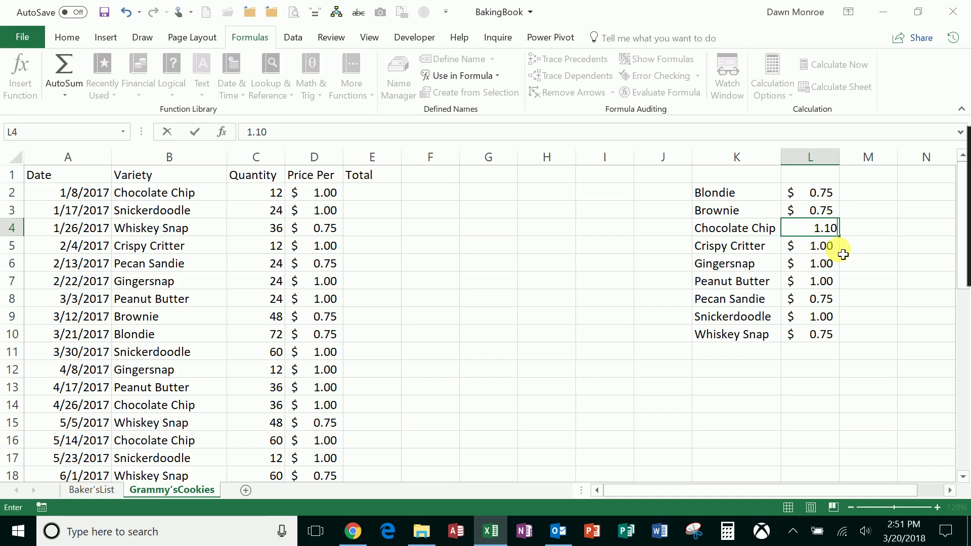
pyautogui.press('Return')
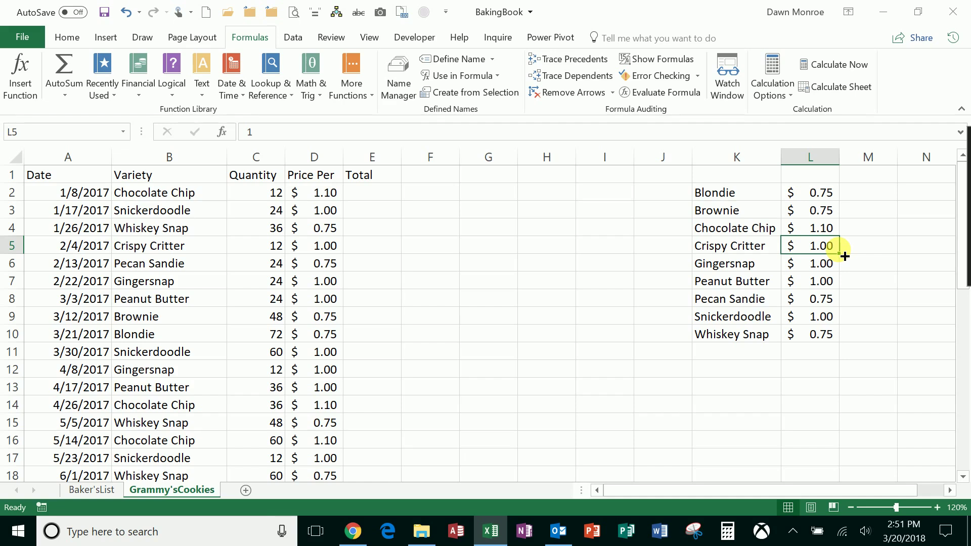
pyautogui.click(820, 201)
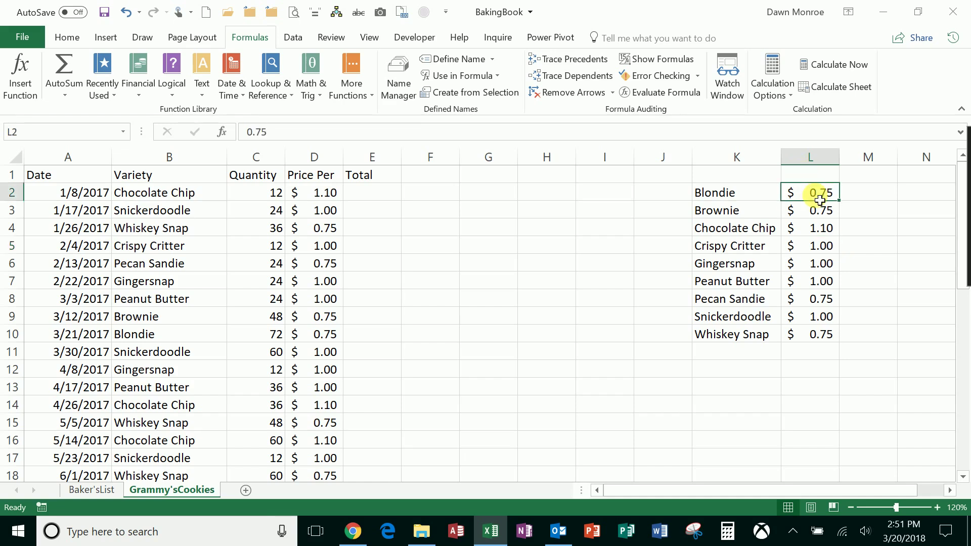
pyautogui.write('.85')
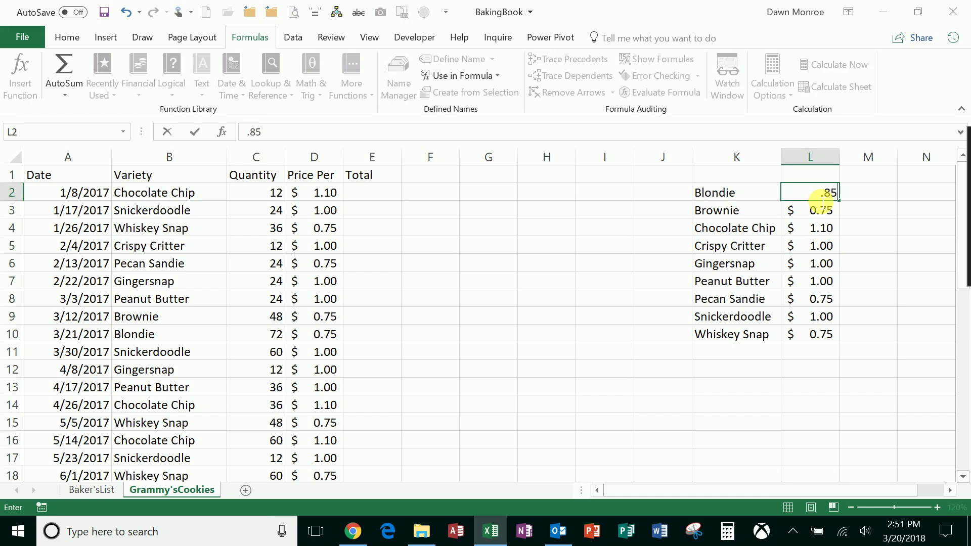
pyautogui.press('Return')
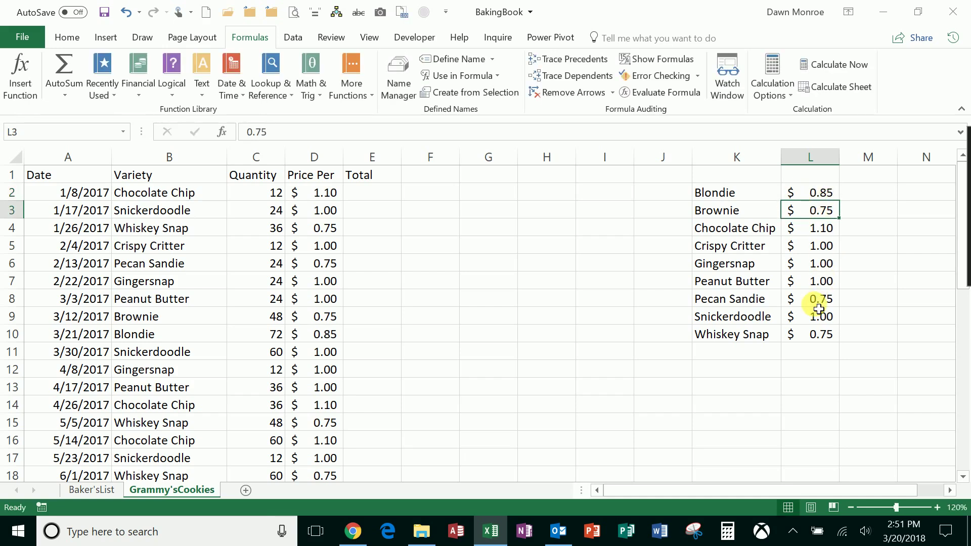
# - Enter the formula =C2*D2 in the first Total cell, E2, and fill it down the Total column
pyautogui.click(377, 200)
pyautogui.write('=')
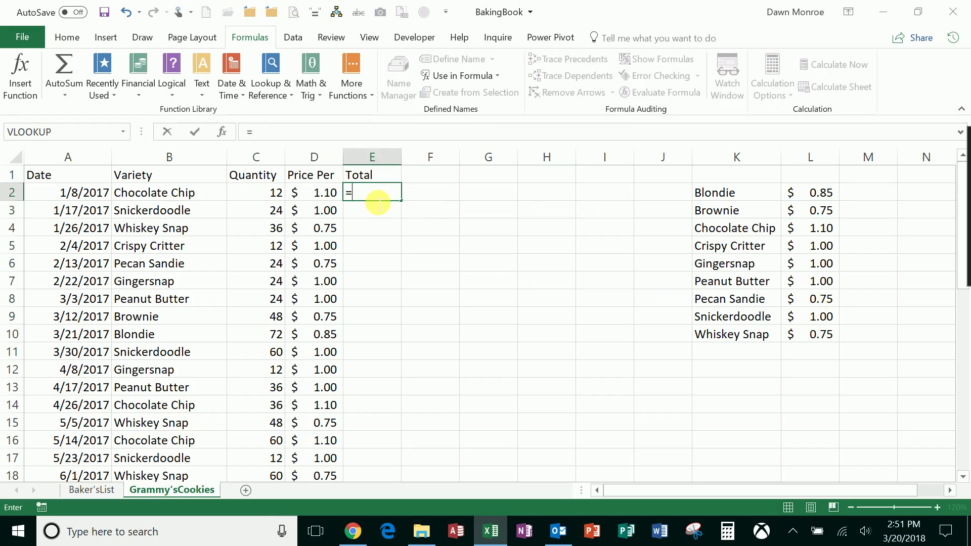
pyautogui.click(273, 201)
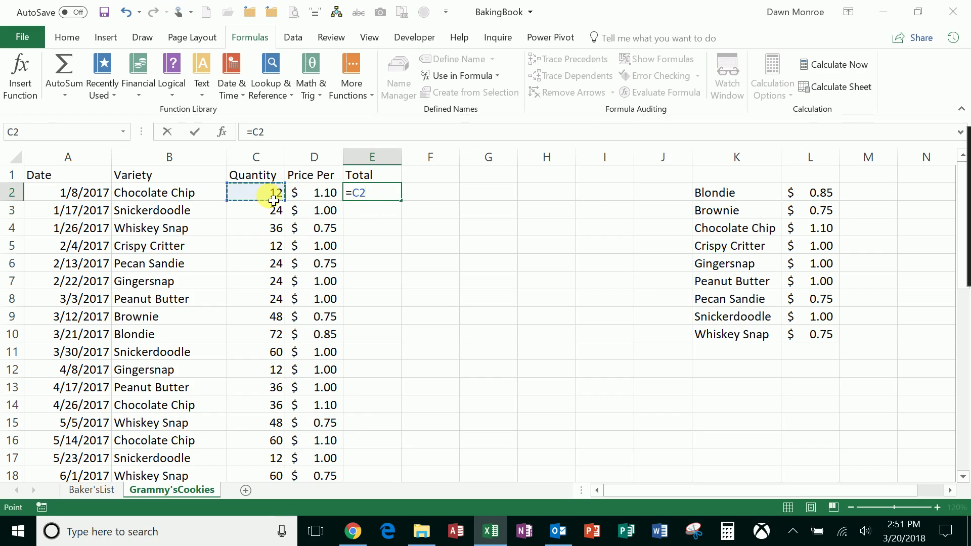
pyautogui.write('*')
pyautogui.click(326, 198)
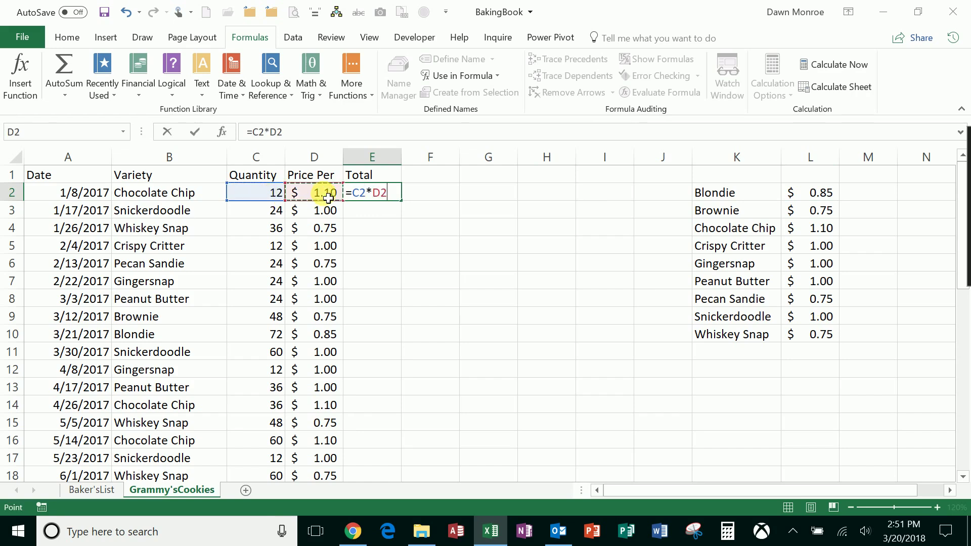
pyautogui.press('Return')
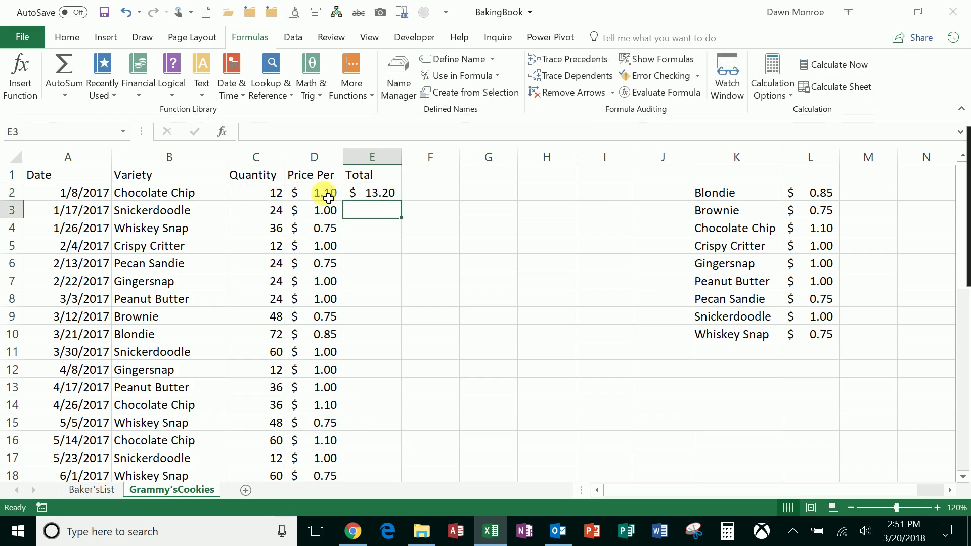
pyautogui.click(396, 195)
pyautogui.doubleClick(401, 200)
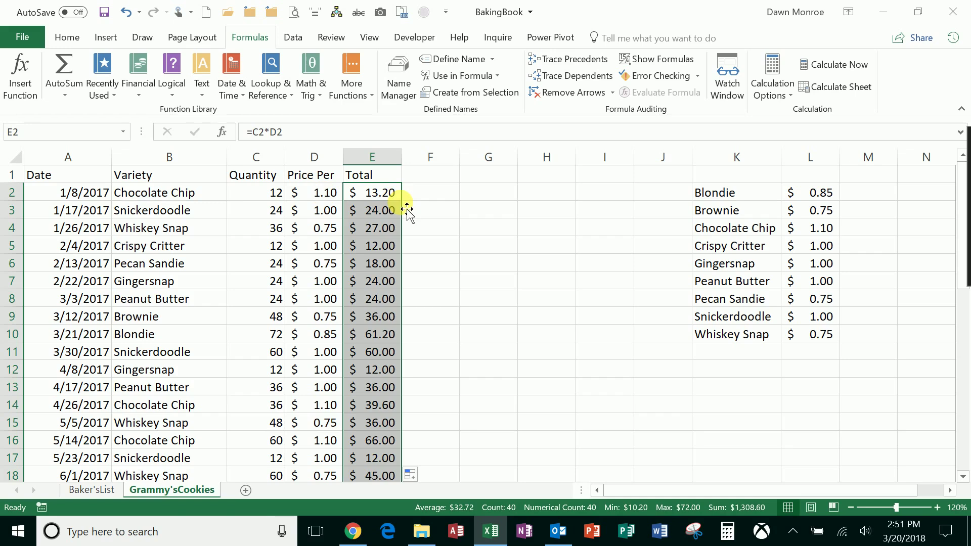
pyautogui.click(324, 195)
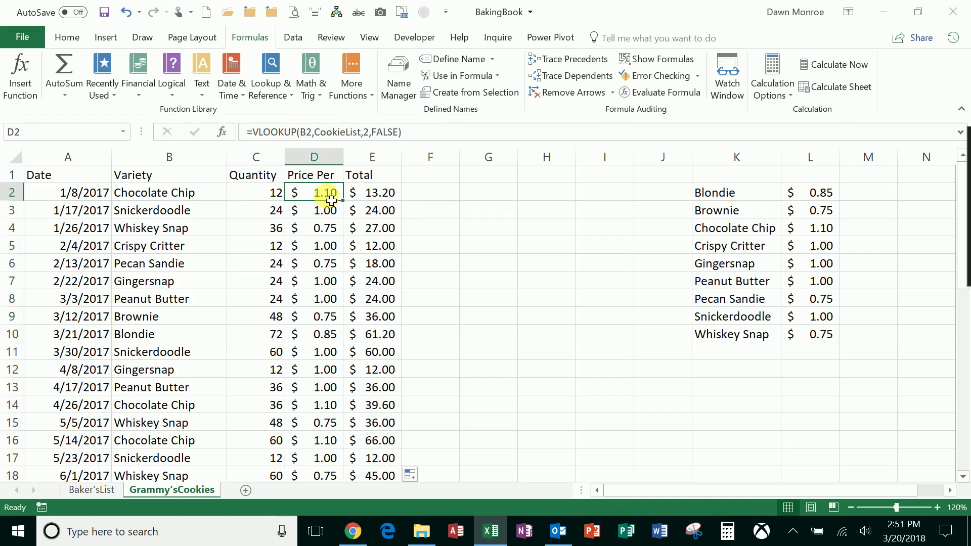